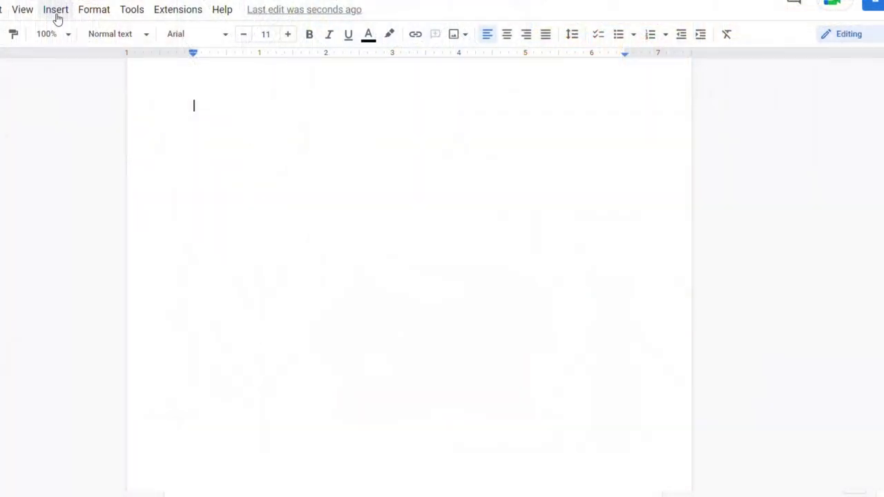
# Step: Start a new blank drawing from the Insert > Drawing menu
pyautogui.click(57, 11)
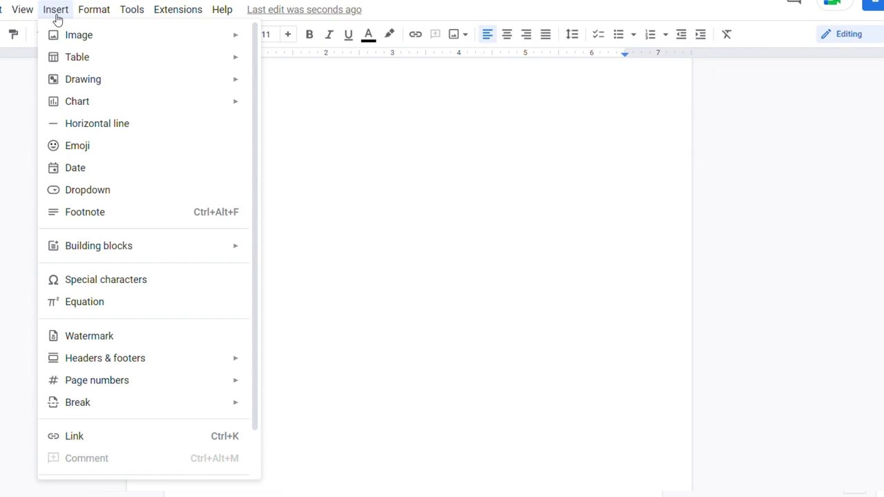
pyautogui.click(74, 86)
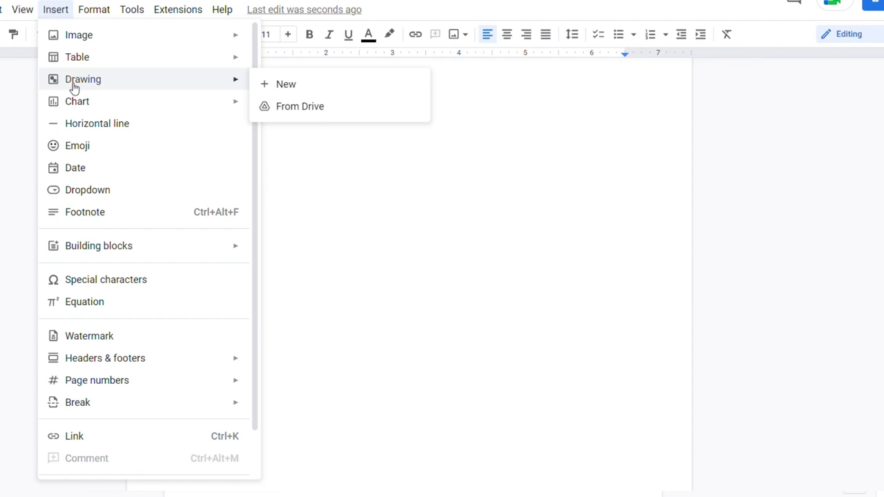
pyautogui.click(288, 91)
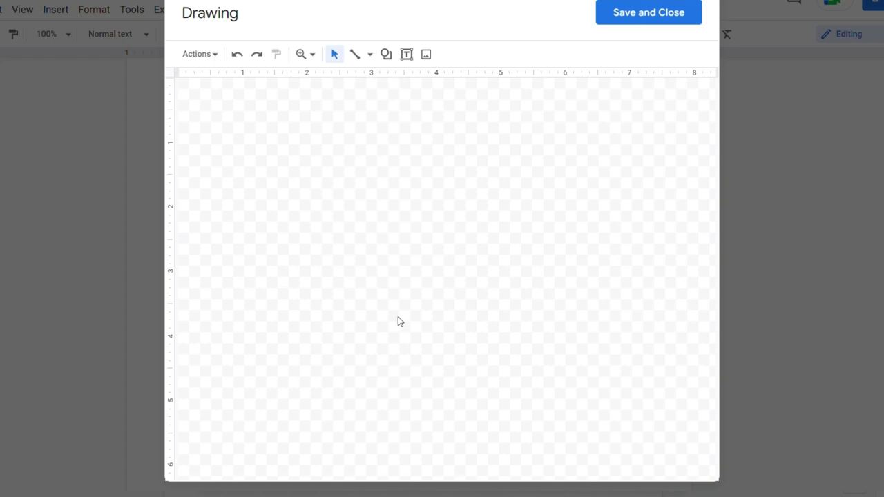
# Step: Upload the 'Pick Your Own Apple Orchard' sign image into the drawing canvas
pyautogui.click(427, 55)
pyautogui.click(432, 297)
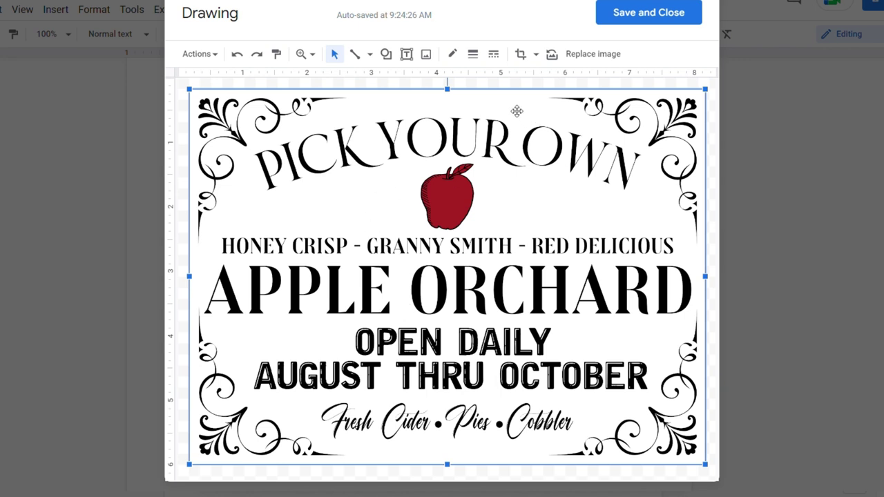
# Step: Flip the orchard sign horizontally and narrow it from the right to a squarer shape
pyautogui.click(220, 59)
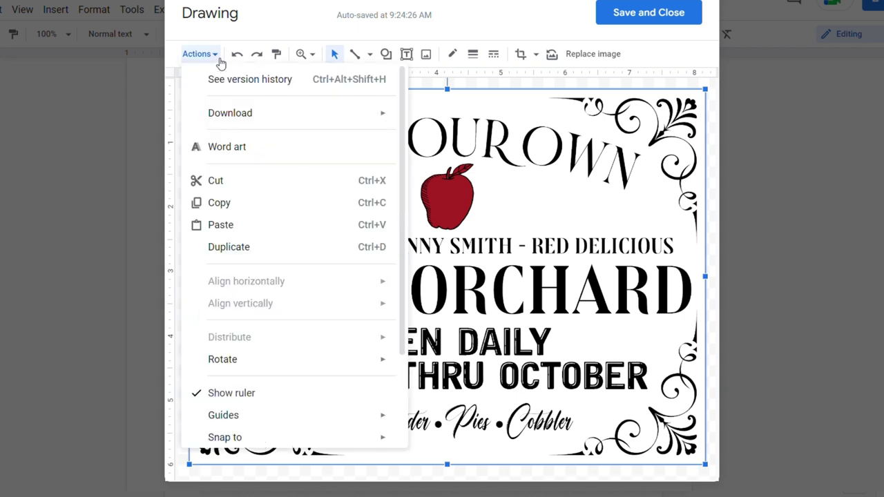
pyautogui.moveTo(223, 360)
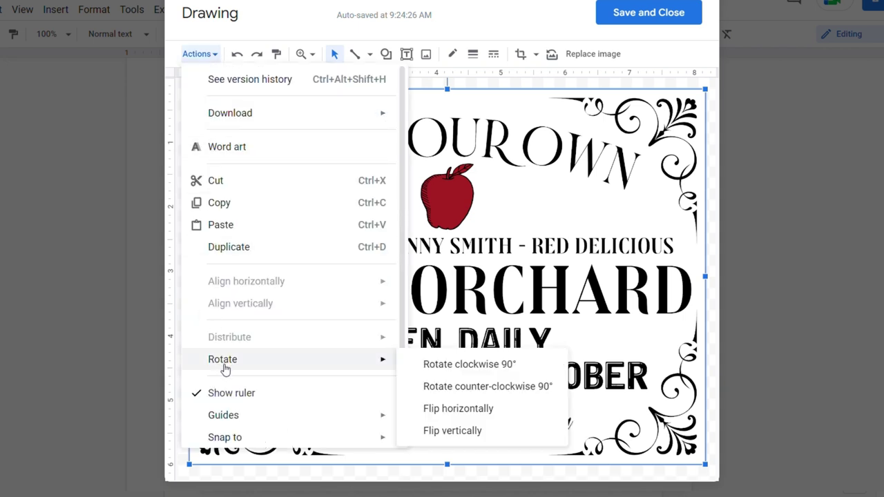
pyautogui.click(470, 412)
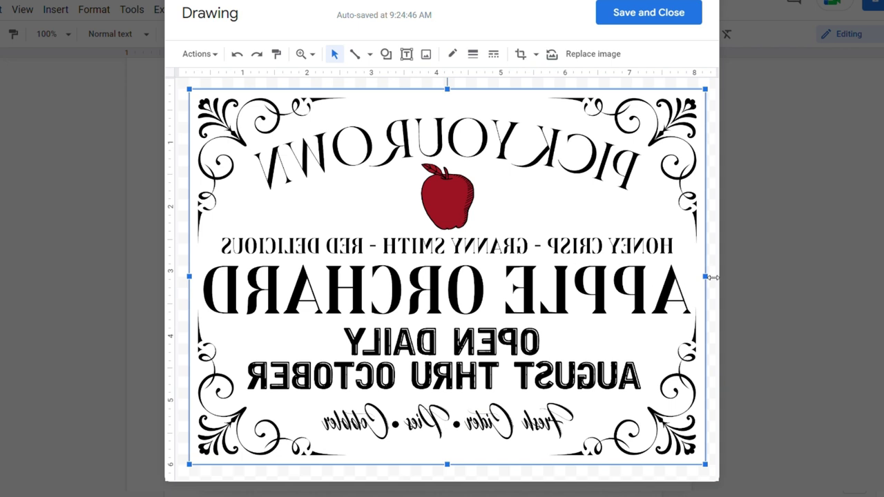
pyautogui.moveTo(711, 279); pyautogui.dragTo(570, 287)
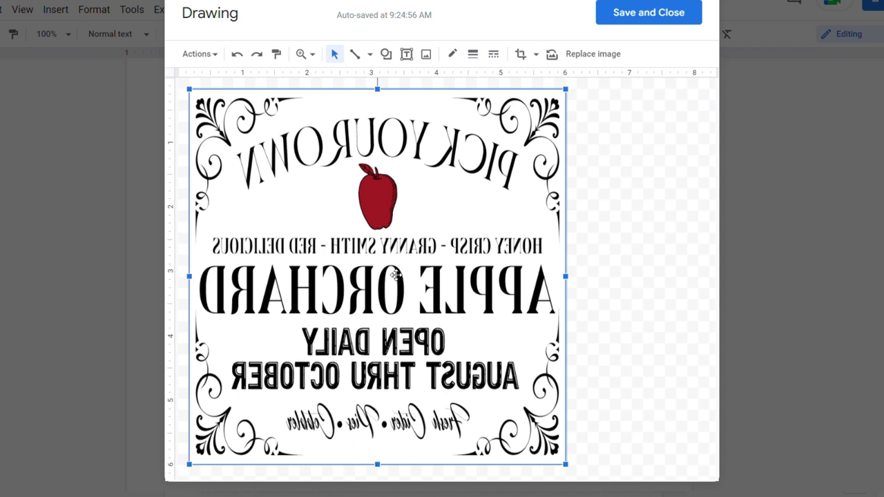
# Step: Save the drawing into the document and set the graphic's text wrapping to Behind text
pyautogui.click(647, 19)
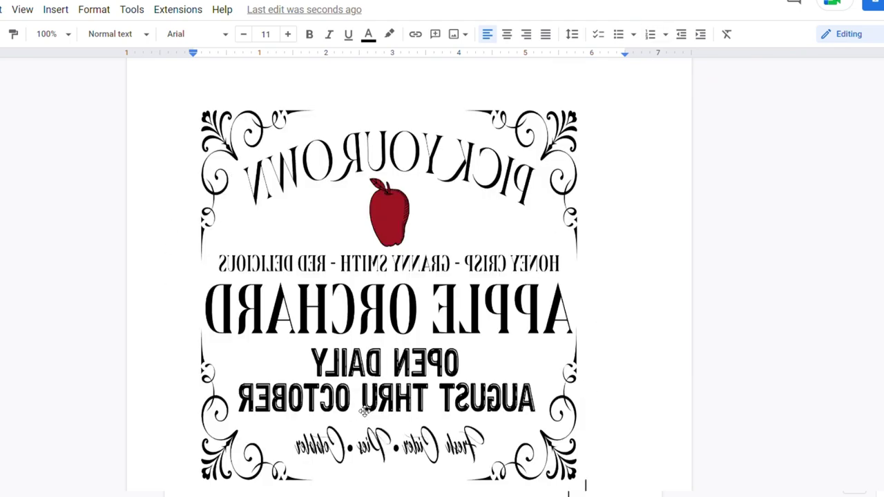
pyautogui.click(360, 285)
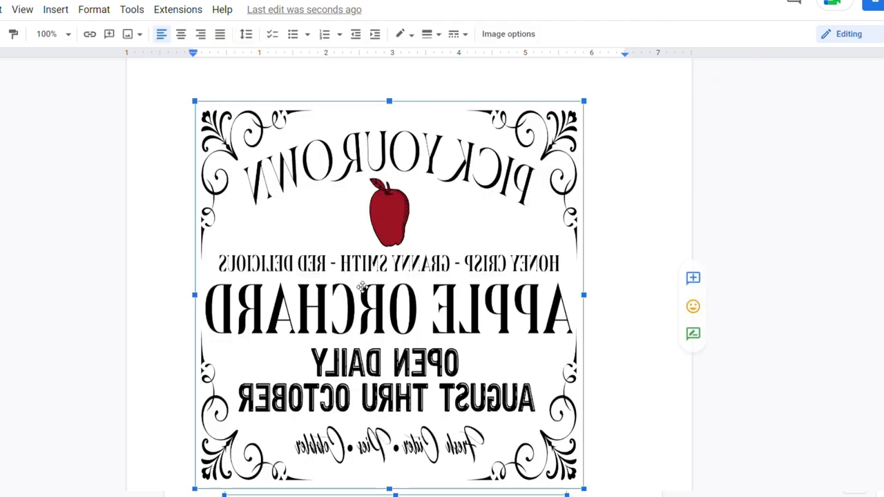
pyautogui.scroll(-3, 422, 266)
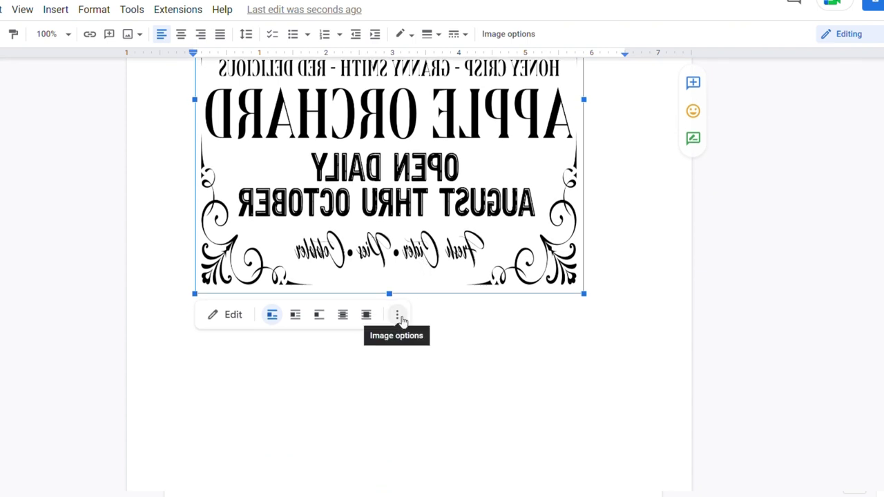
pyautogui.click(397, 317)
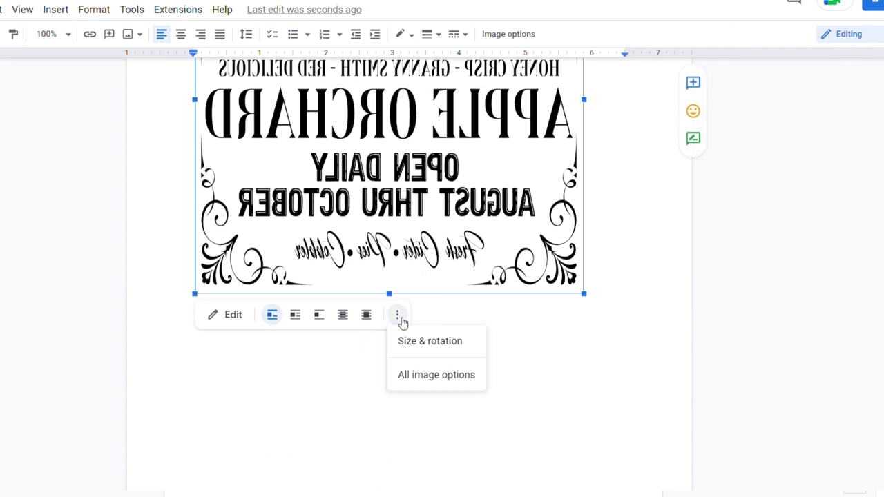
pyautogui.click(434, 343)
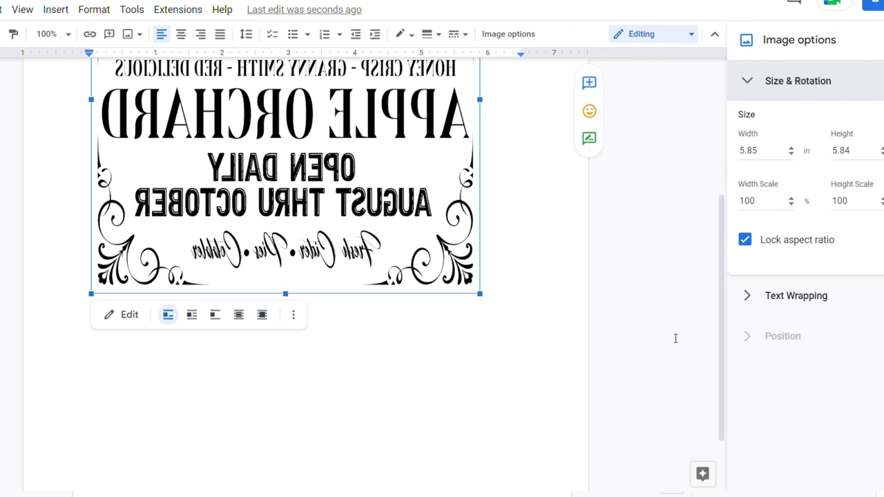
pyautogui.click(805, 295)
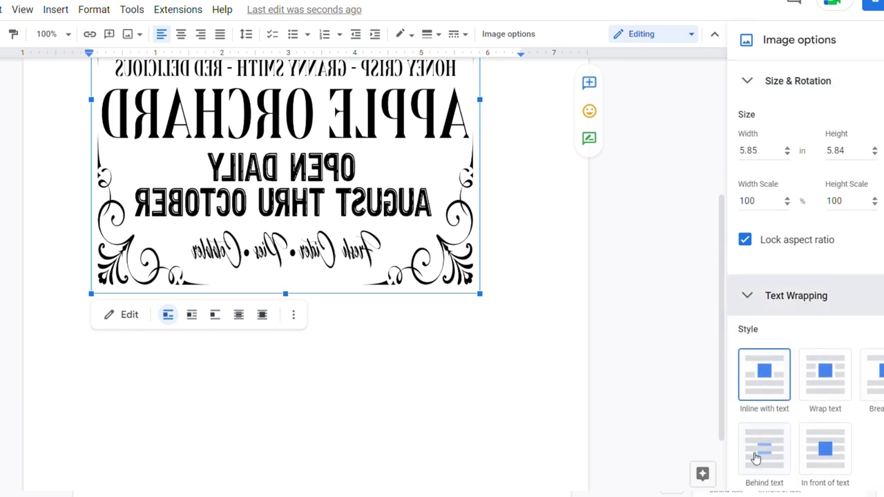
pyautogui.click(756, 458)
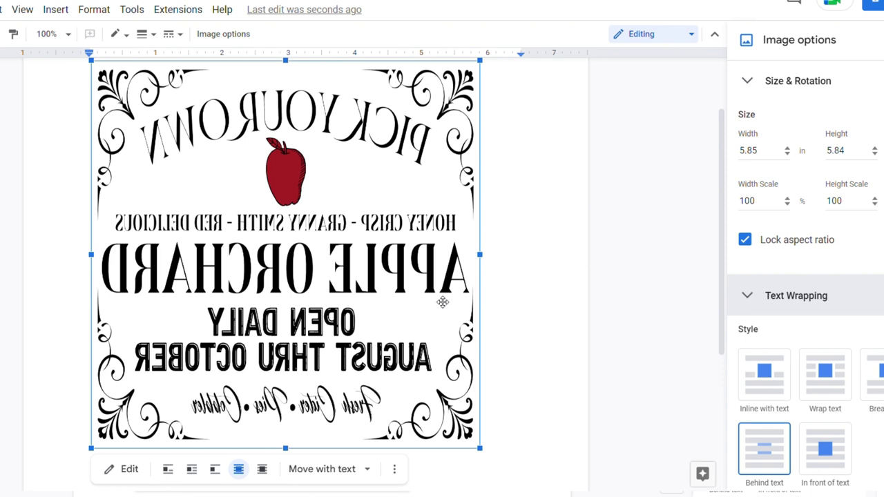
# Step: Fix the graphic's position on the page and enlarge it to about 7 by 7.89 inches
pyautogui.click(320, 476)
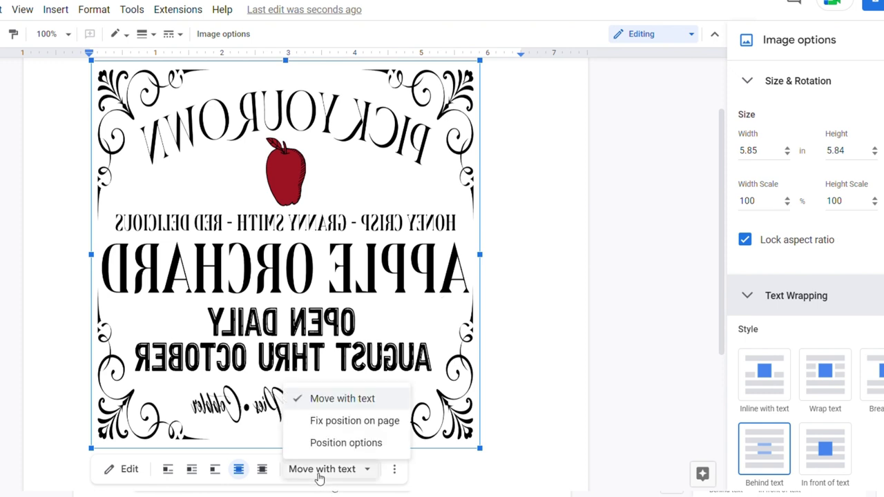
pyautogui.click(336, 421)
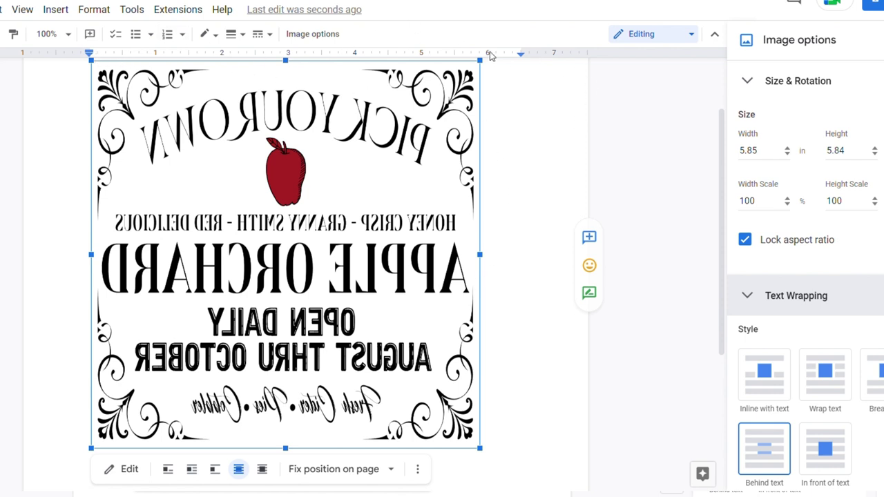
pyautogui.moveTo(482, 256); pyautogui.dragTo(555, 257)
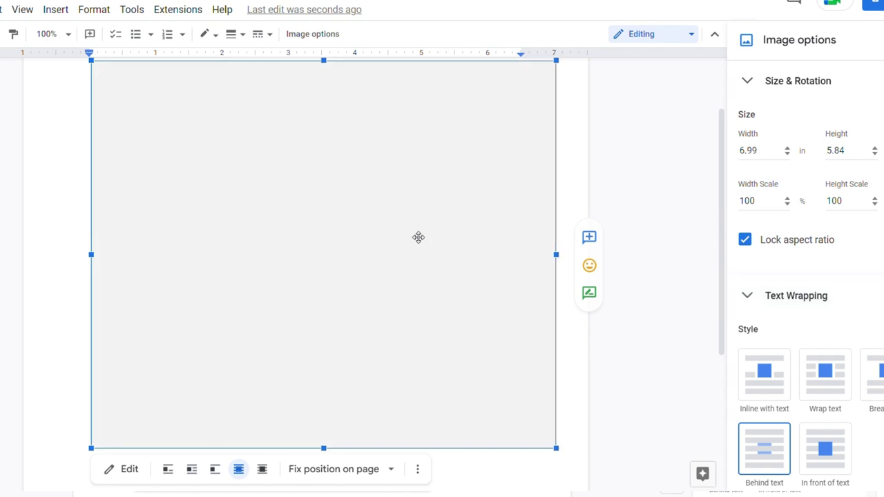
pyautogui.scroll(-3, 417, 237)
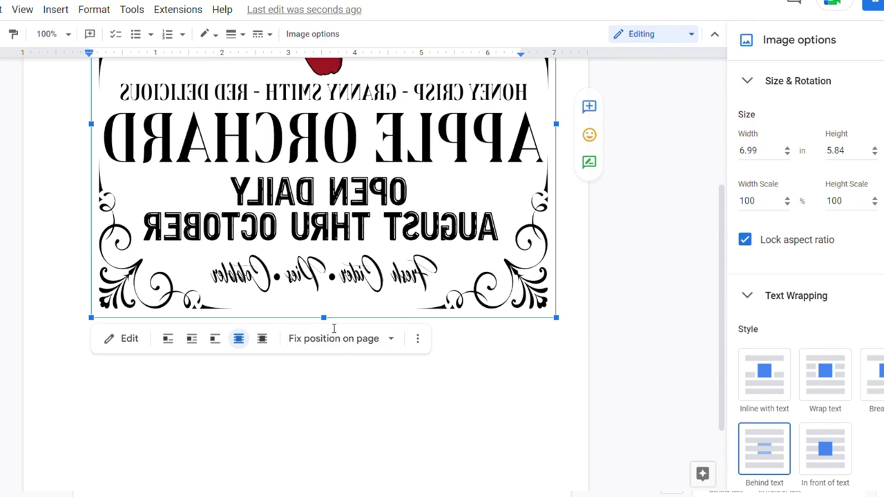
pyautogui.moveTo(325, 319); pyautogui.dragTo(309, 456)
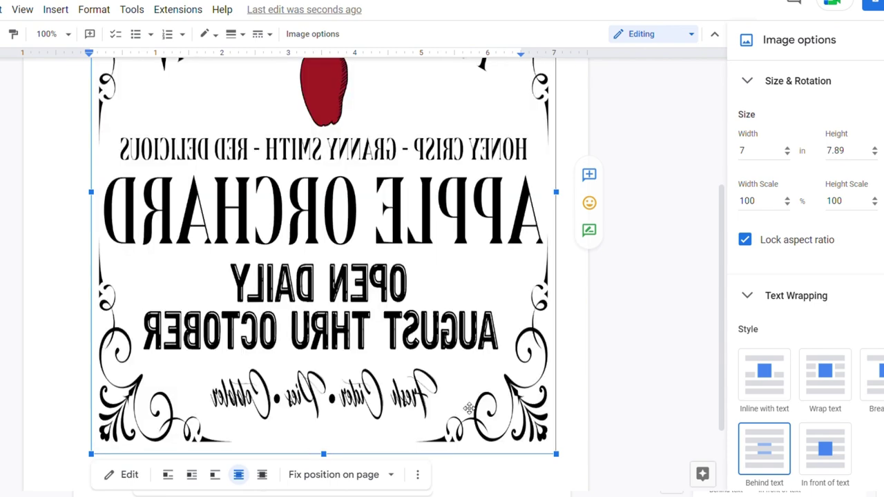
pyautogui.scroll(4, 532, 356)
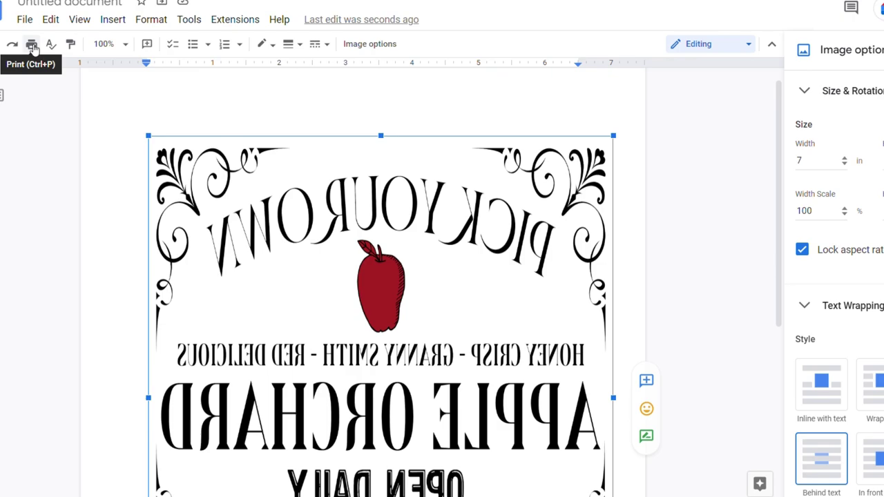
# Step: Open the print dialog for the document with the enlarged sign
pyautogui.click(32, 46)
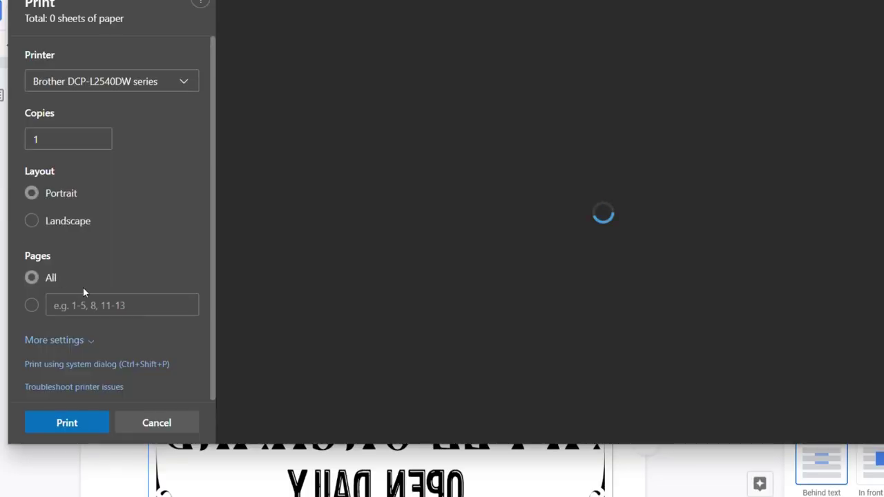